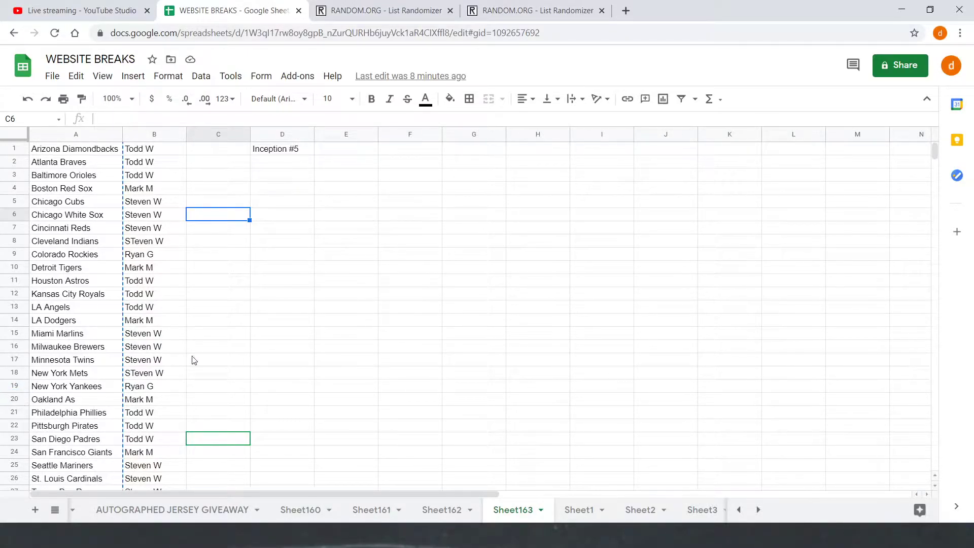
# Review the teams and participants in Sheet163, and examine the participant and team lists entered in the two RANDOM.ORG list randomizers
pyautogui.scroll(-2, 213, 348)
pyautogui.scroll(-1, 213, 347)
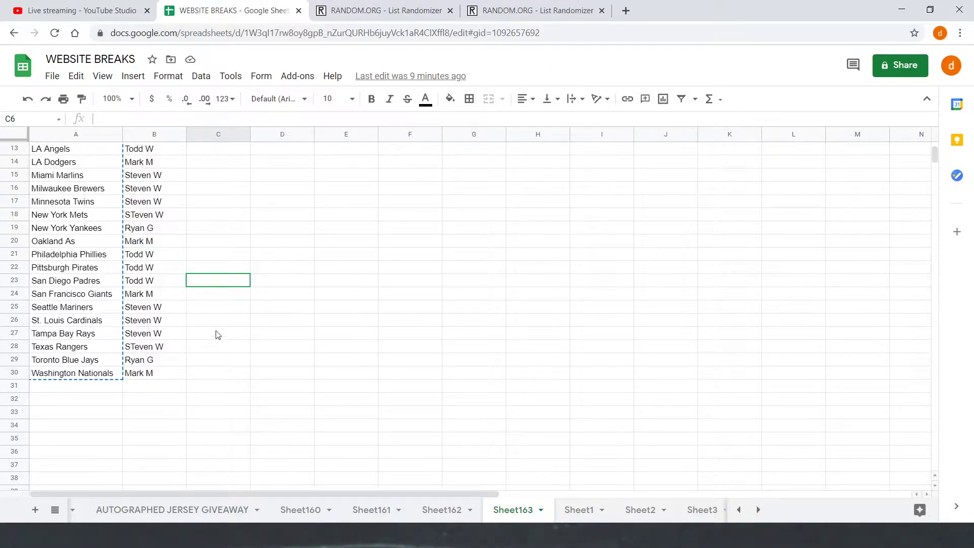
pyautogui.scroll(3, 217, 335)
pyautogui.scroll(-3, 77, 220)
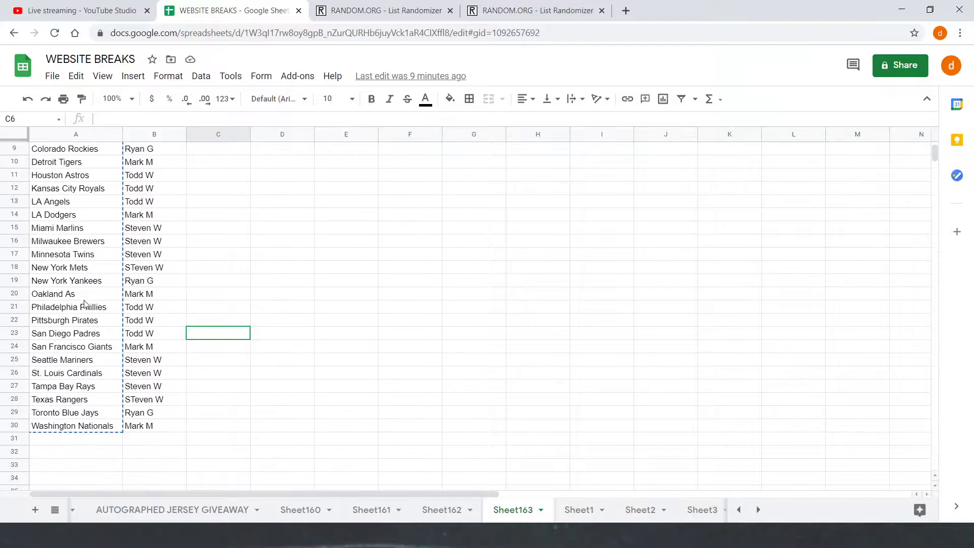
pyautogui.scroll(3, 237, 267)
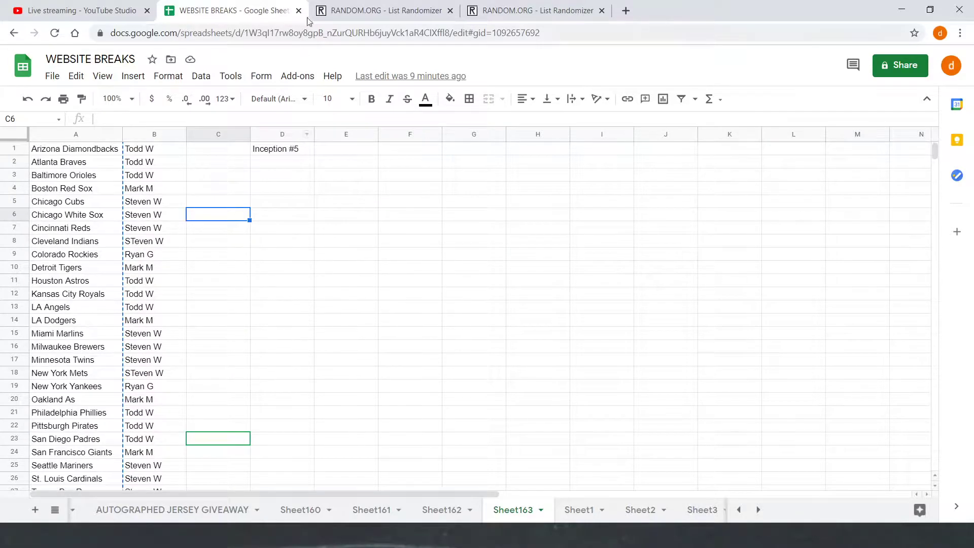
pyautogui.click(341, 5)
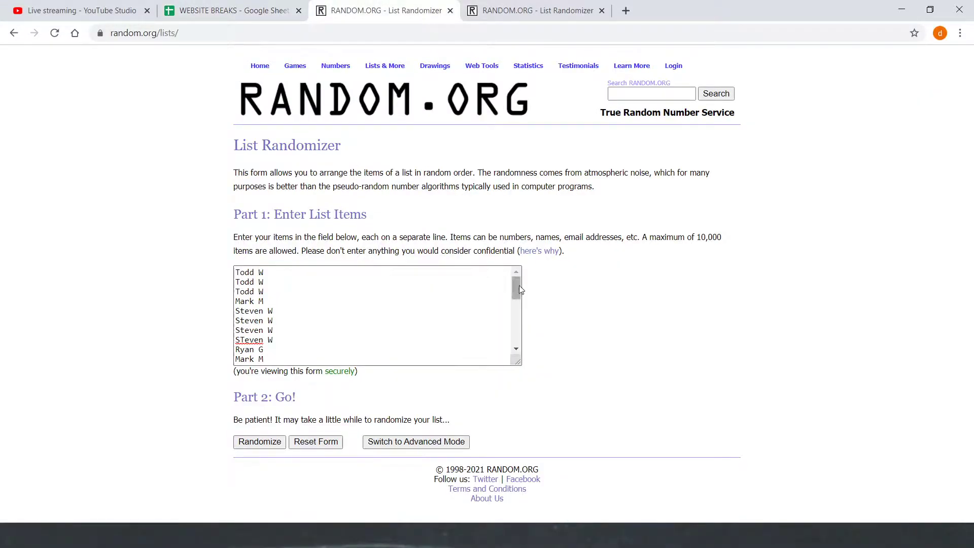
pyautogui.moveTo(516, 285); pyautogui.dragTo(518, 312)
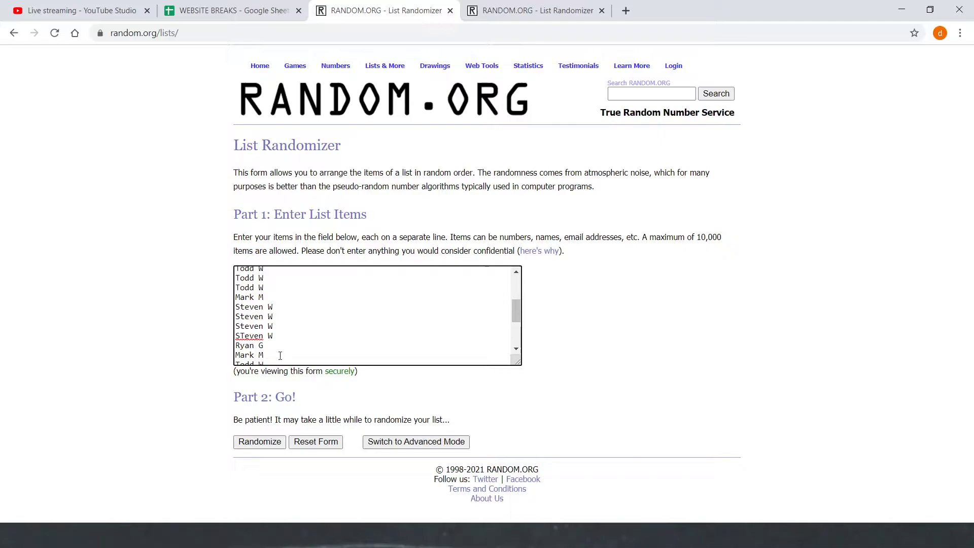
pyautogui.moveTo(511, 306); pyautogui.dragTo(524, 340)
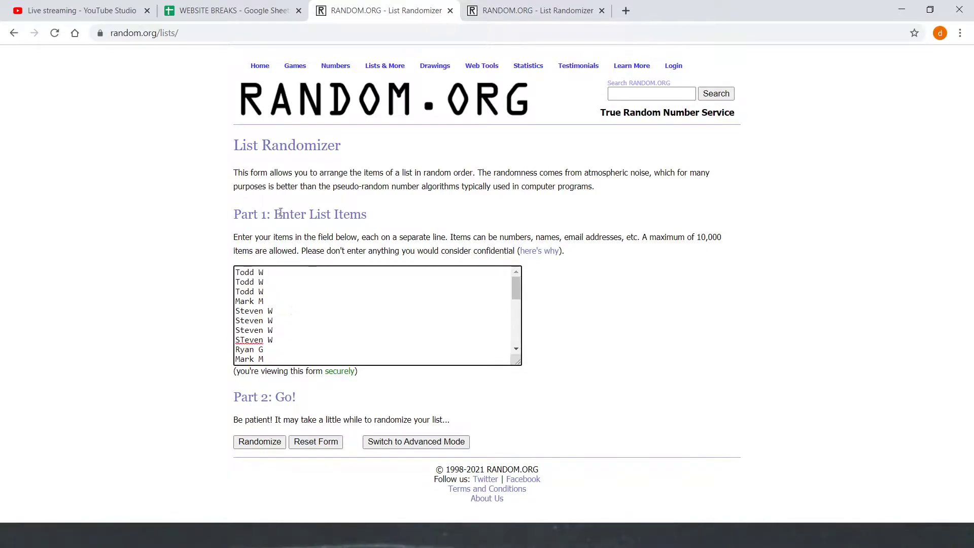
pyautogui.hotkey('ctrl', 'Tab')
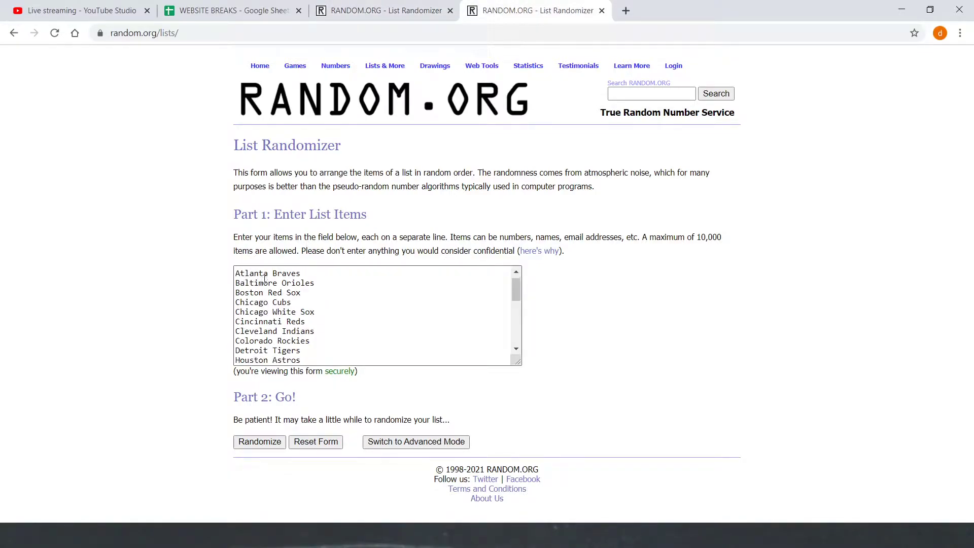
pyautogui.scroll(-6, 265, 279)
pyautogui.scroll(7, 264, 278)
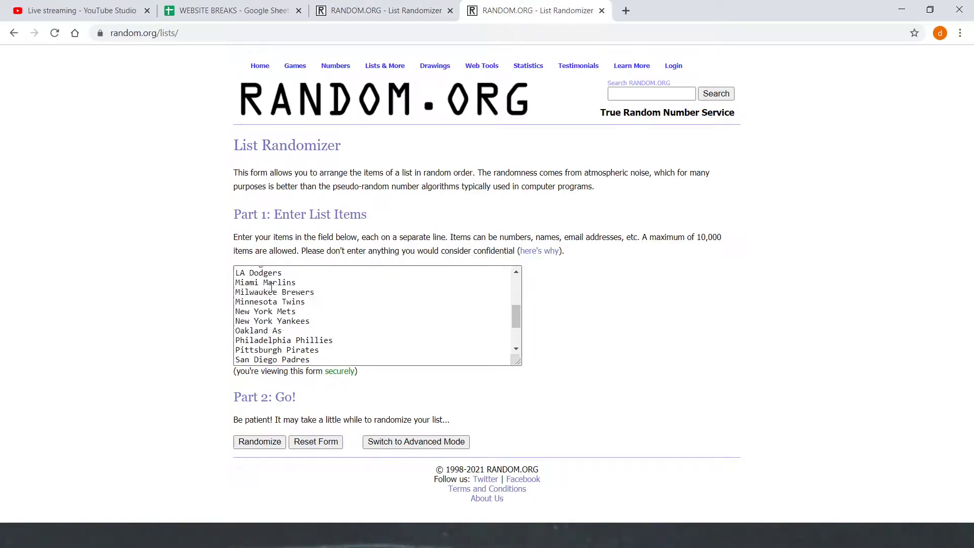
# Return to the list randomizer holding the participant names and randomize that list eight times
pyautogui.click(372, 6)
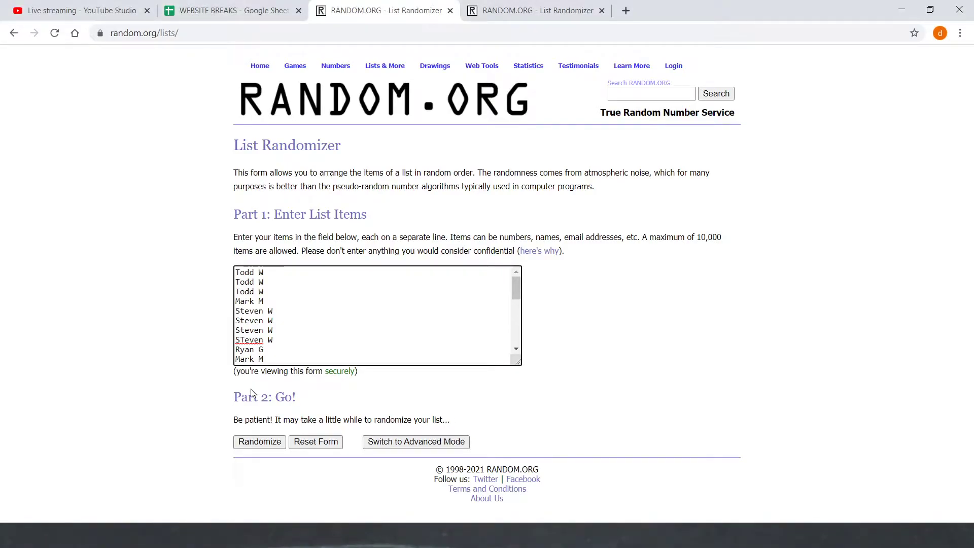
pyautogui.click(259, 442)
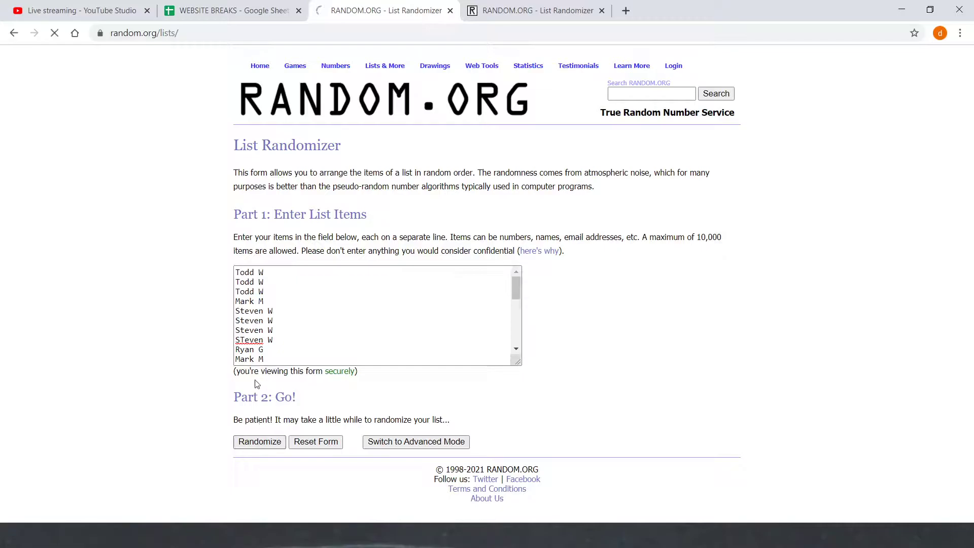
pyautogui.scroll(-3, 243, 436)
pyautogui.click(244, 445)
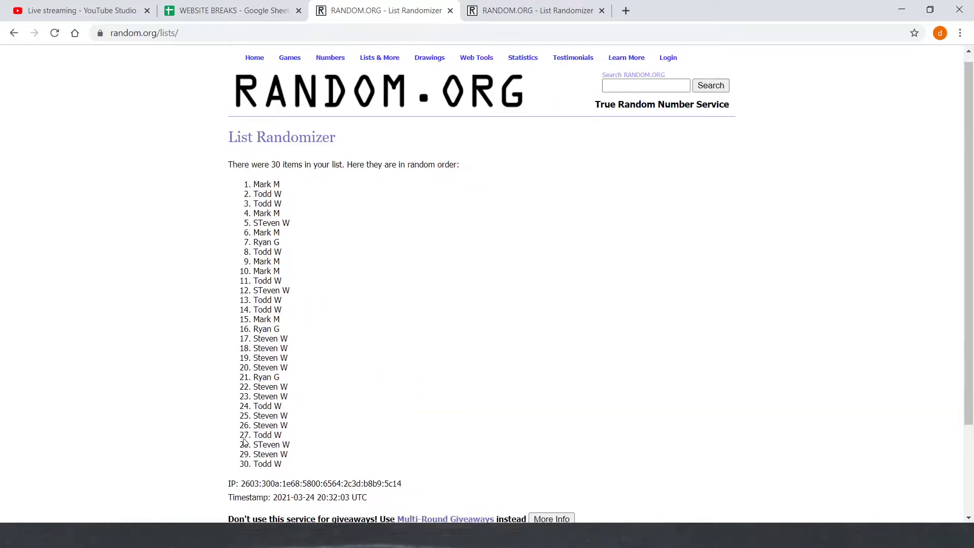
pyautogui.scroll(-3, 244, 441)
pyautogui.click(244, 445)
pyautogui.scroll(-3, 246, 444)
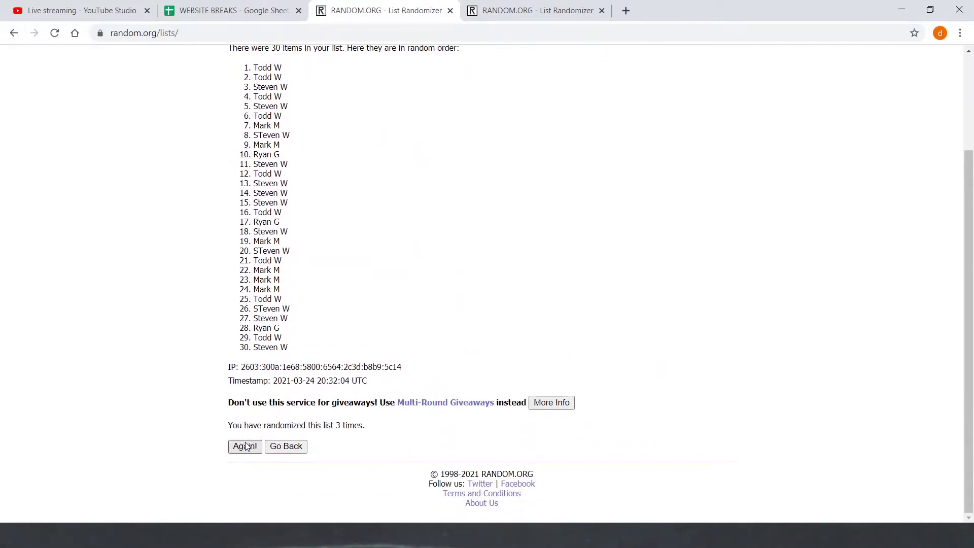
pyautogui.click(246, 446)
pyautogui.scroll(-3, 243, 443)
pyautogui.click(243, 441)
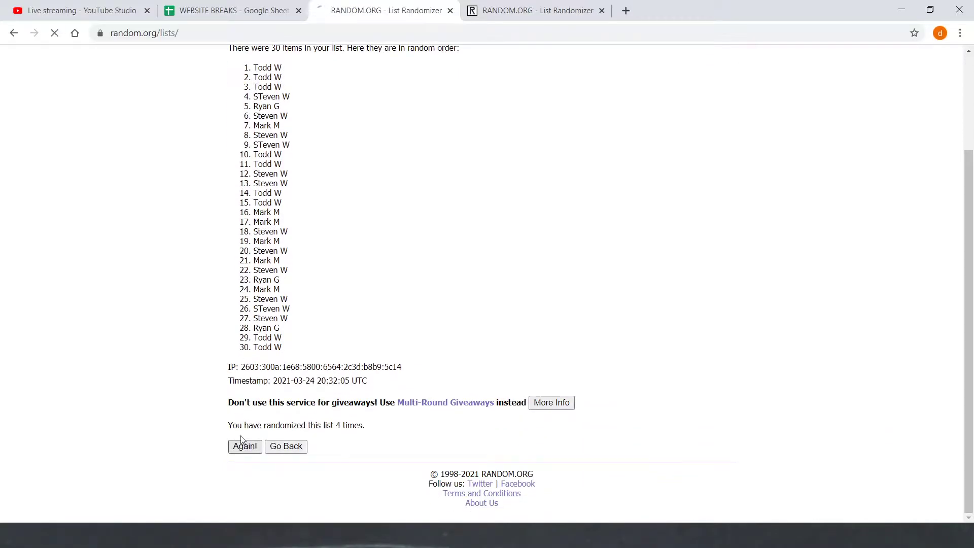
pyautogui.scroll(-3, 241, 432)
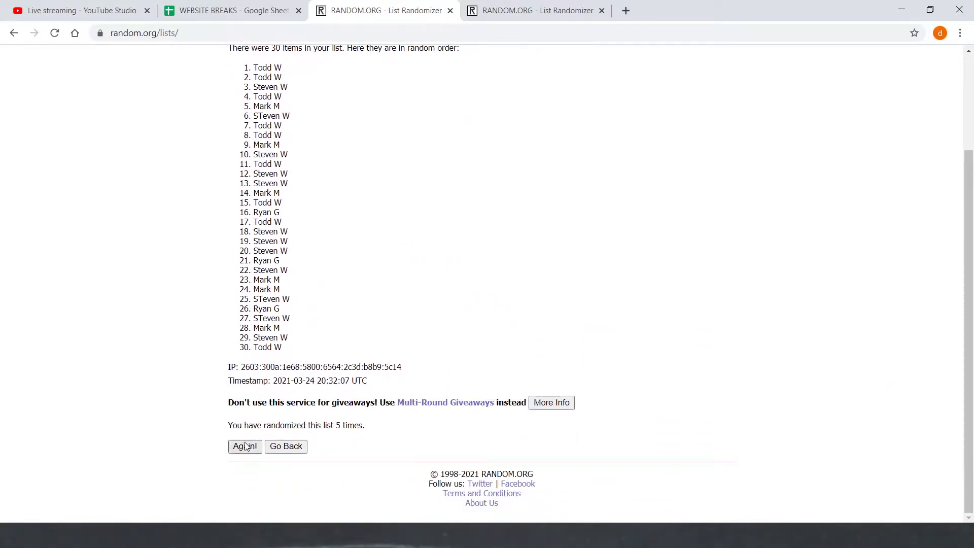
pyautogui.click(242, 443)
pyautogui.scroll(-3, 233, 429)
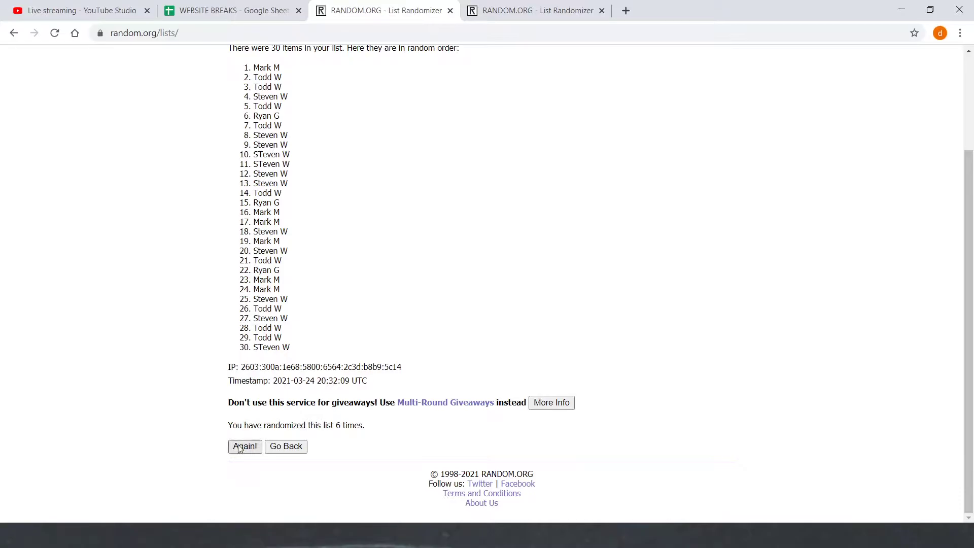
pyautogui.click(243, 445)
pyautogui.scroll(-3, 233, 437)
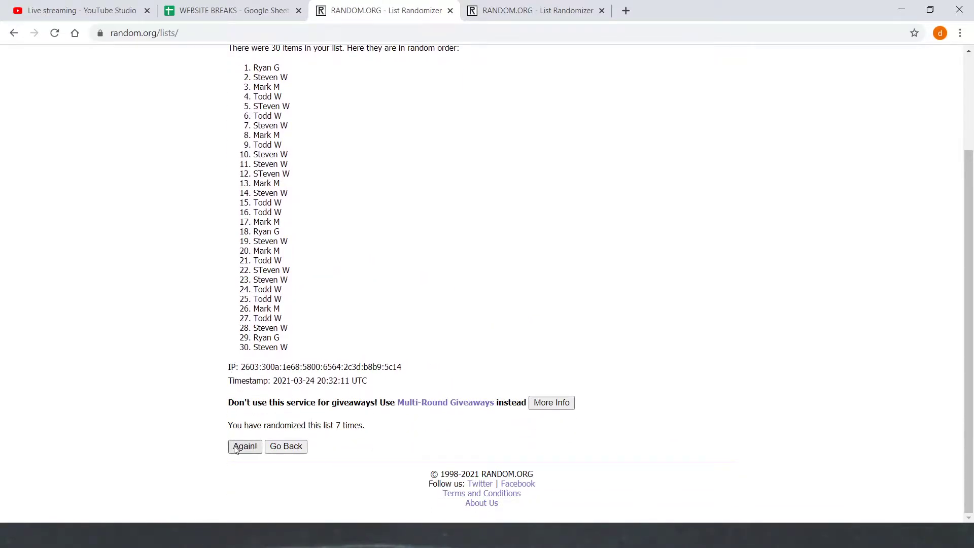
pyautogui.click(236, 446)
# Copy all 30 shuffled participant names and check how many times the list was randomized
pyautogui.moveTo(249, 192); pyautogui.dragTo(302, 473)
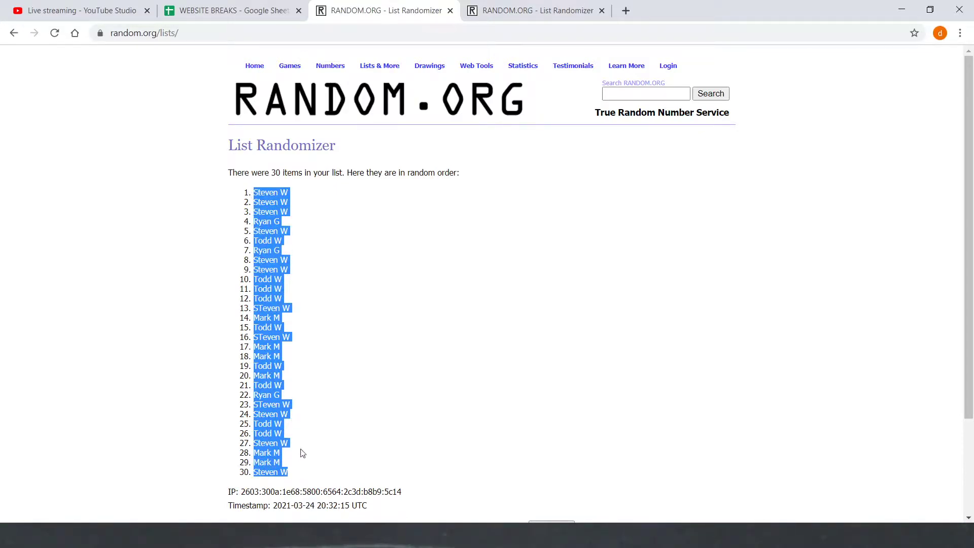
pyautogui.click(319, 420)
pyautogui.scroll(-3, 375, 429)
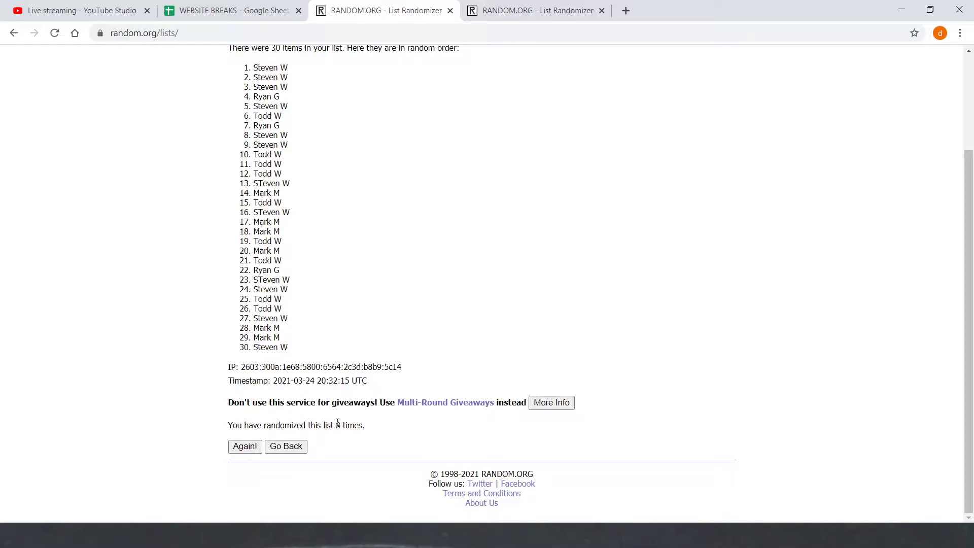
pyautogui.moveTo(337, 423); pyautogui.dragTo(380, 427)
# Switch to the WEBSITE BREAKS spreadsheet, paste the shuffled participant names over B1:B30 beside the teams, and review the new pairings
pyautogui.click(238, 10)
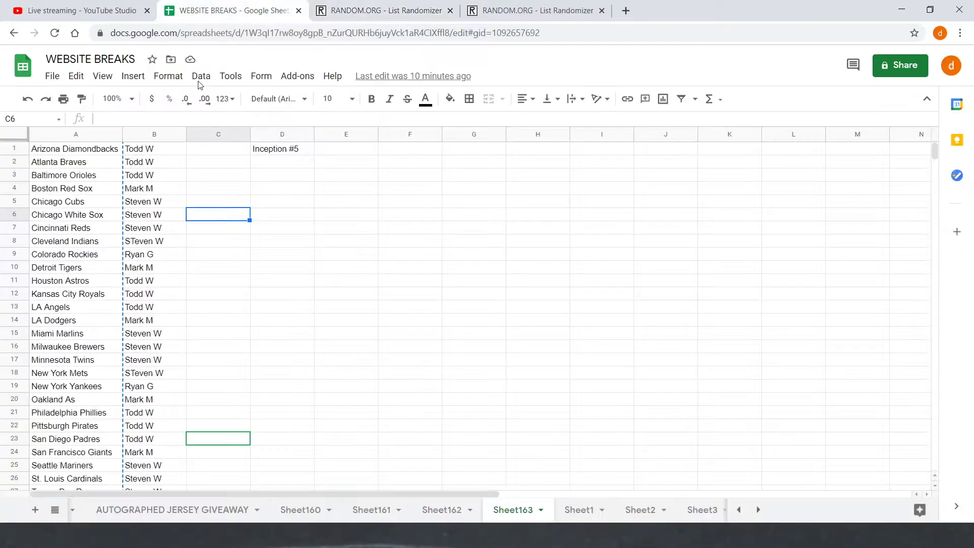
pyautogui.hotkey('ctrl', 'z')
pyautogui.moveTo(150, 177); pyautogui.dragTo(150, 335)
pyautogui.rightClick(151, 335)
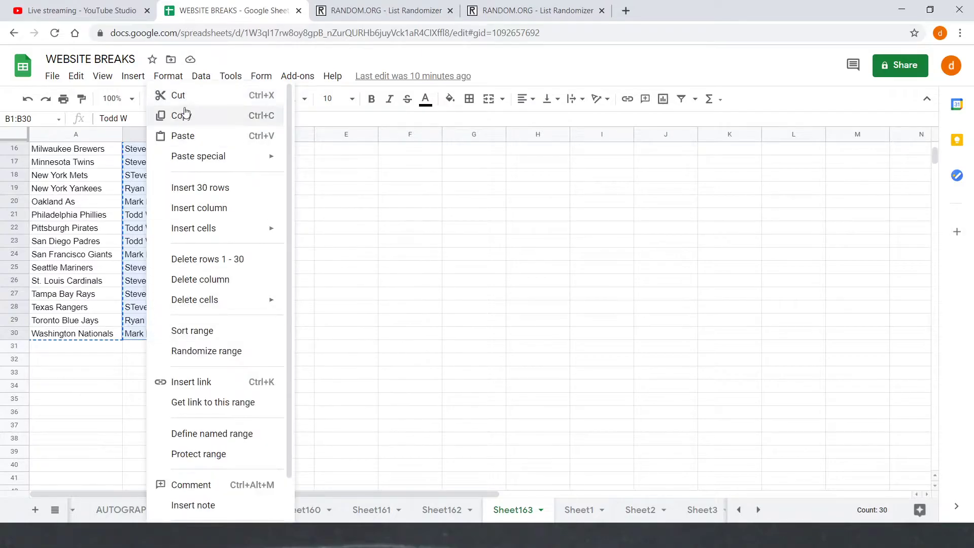
pyautogui.click(180, 135)
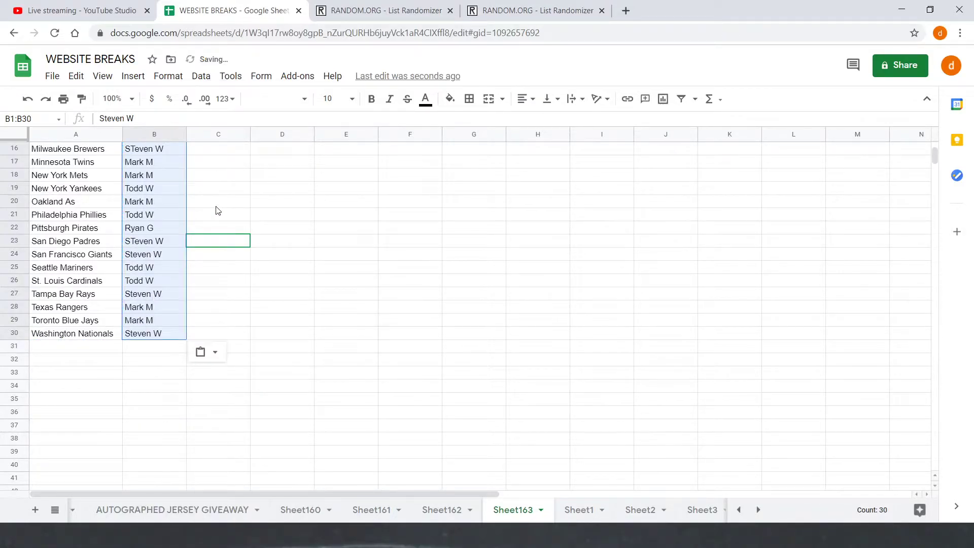
pyautogui.scroll(5, 218, 210)
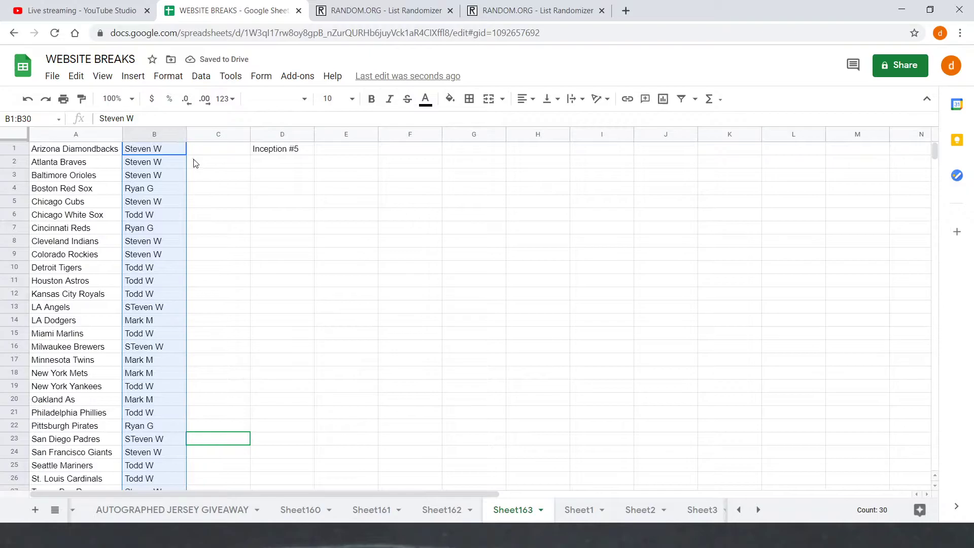
pyautogui.scroll(-5, 203, 228)
pyautogui.scroll(5, 209, 264)
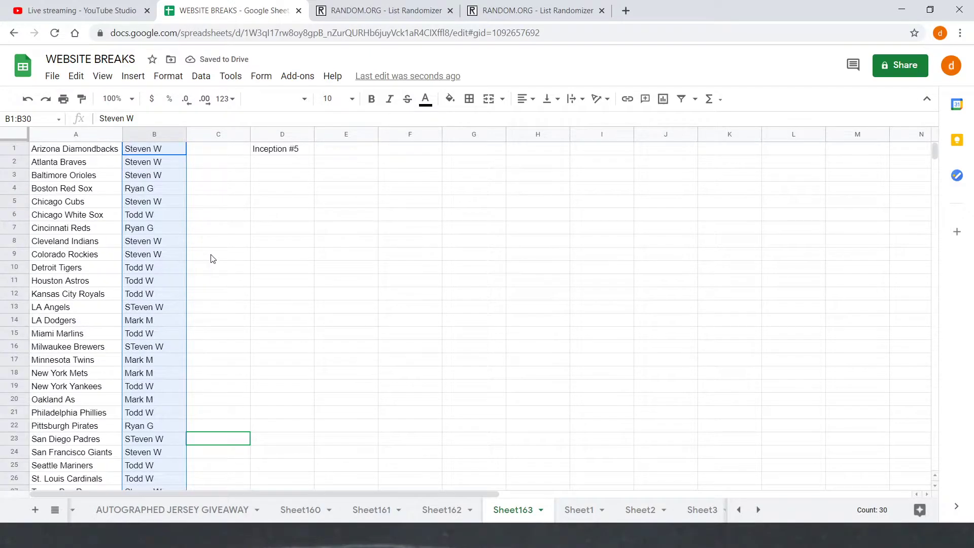
pyautogui.click(213, 226)
# Switch to the list randomizer holding the baseball teams, check its entries, and randomize the team list eight times
pyautogui.click(574, 10)
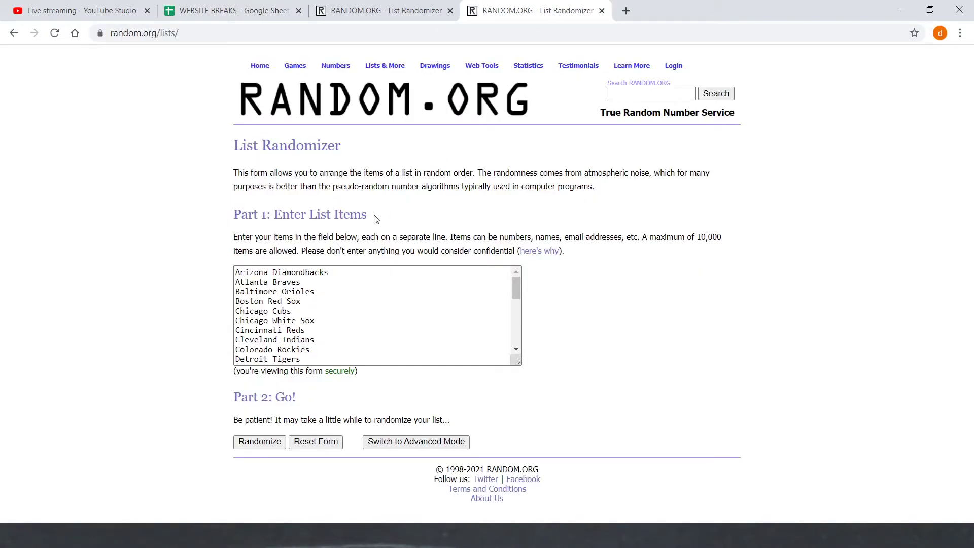
pyautogui.scroll(-4, 302, 279)
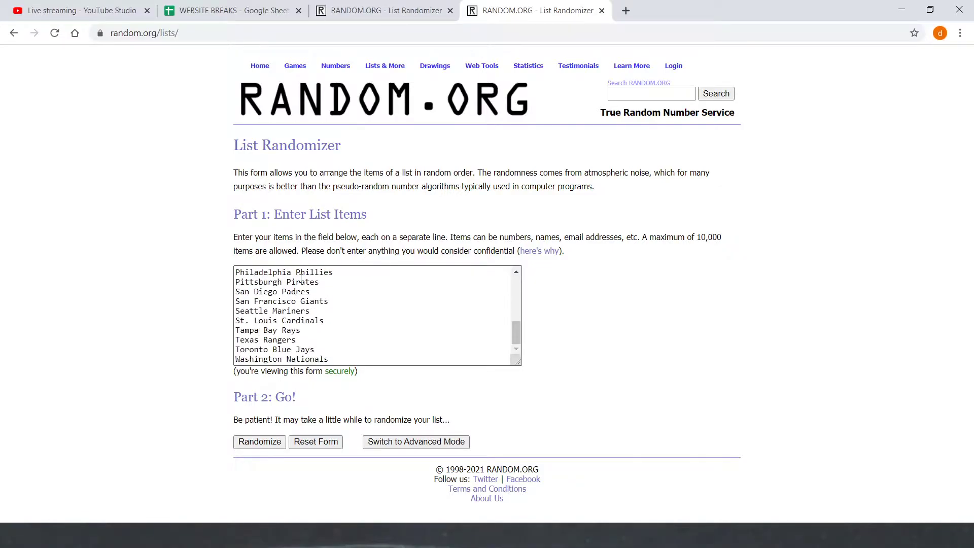
pyautogui.scroll(4, 301, 278)
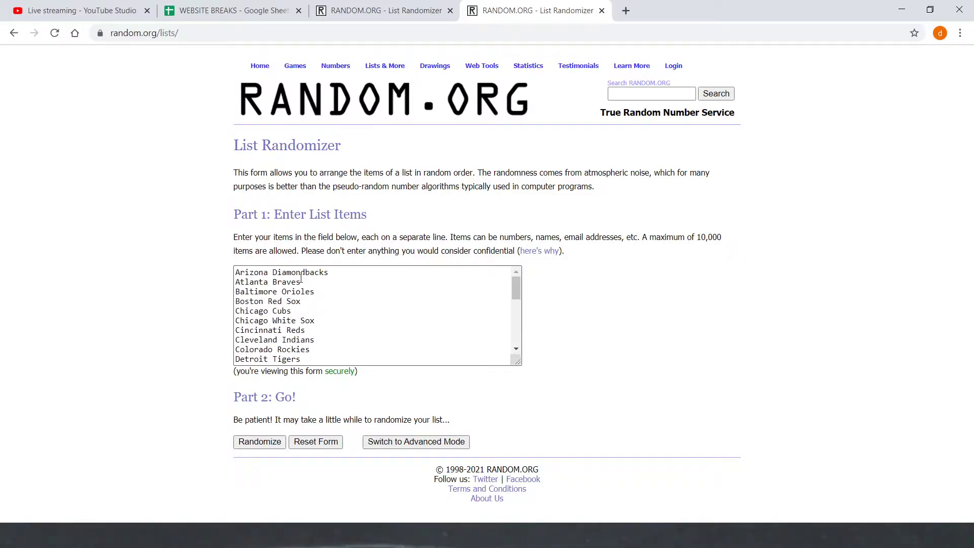
pyautogui.click(267, 442)
pyautogui.scroll(-2, 254, 445)
pyautogui.click(249, 445)
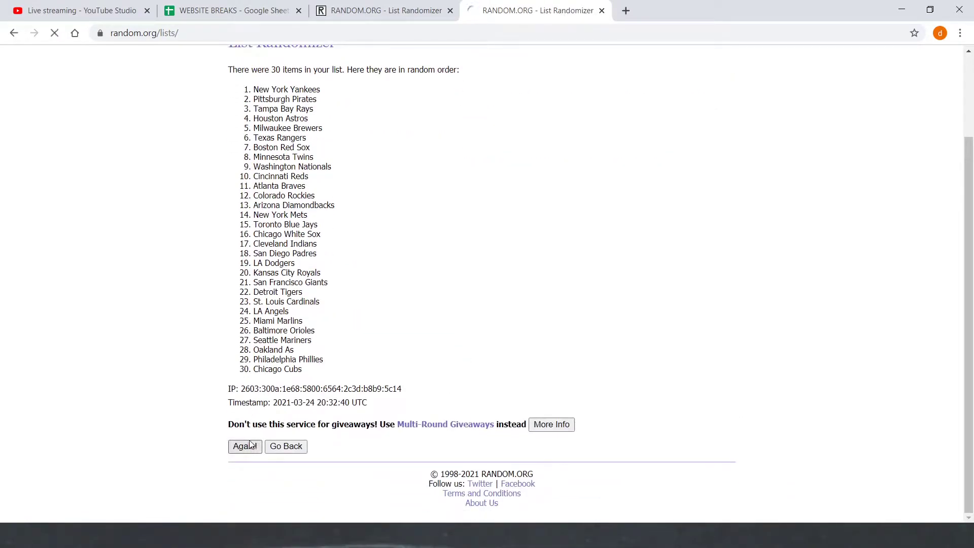
pyautogui.click(246, 446)
pyautogui.scroll(-3, 238, 440)
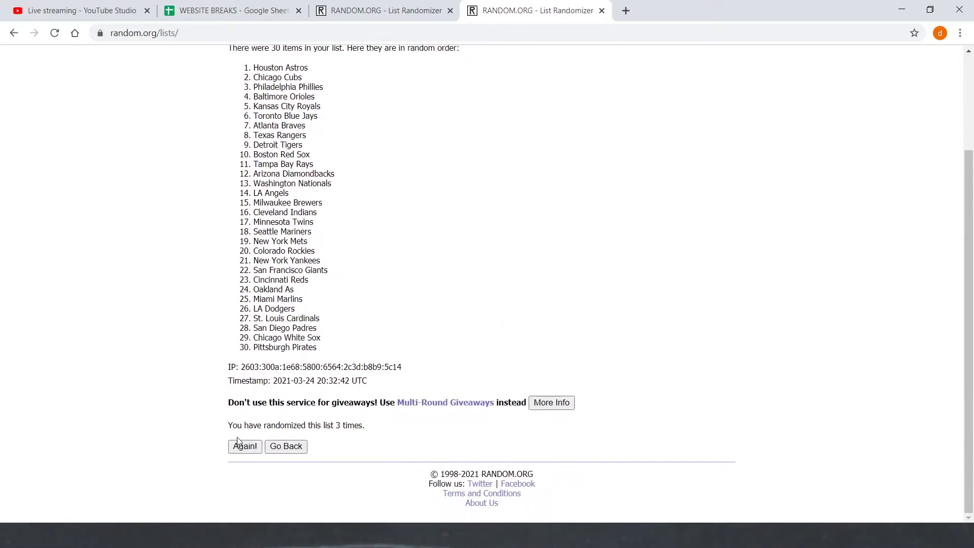
pyautogui.click(242, 446)
pyautogui.scroll(-3, 243, 449)
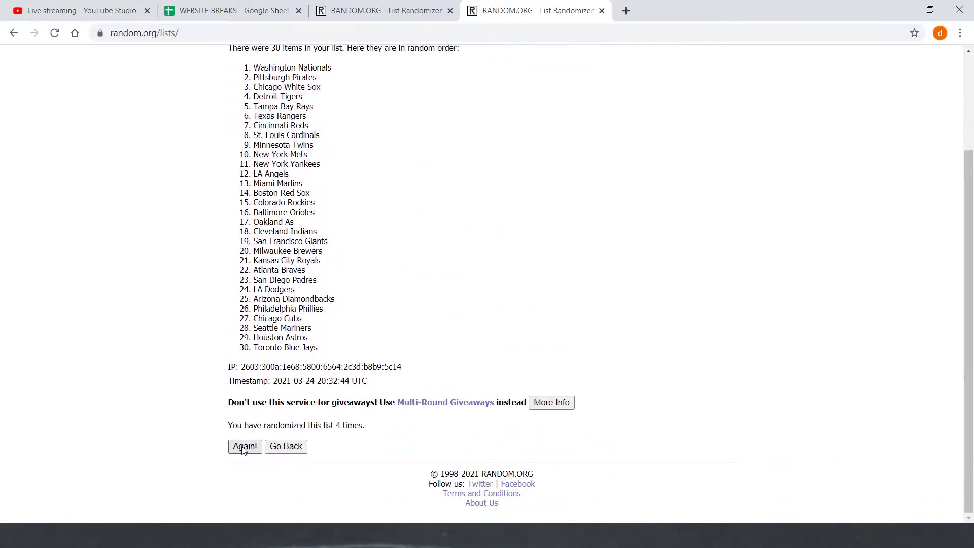
pyautogui.click(242, 447)
pyautogui.scroll(-3, 243, 449)
pyautogui.click(235, 445)
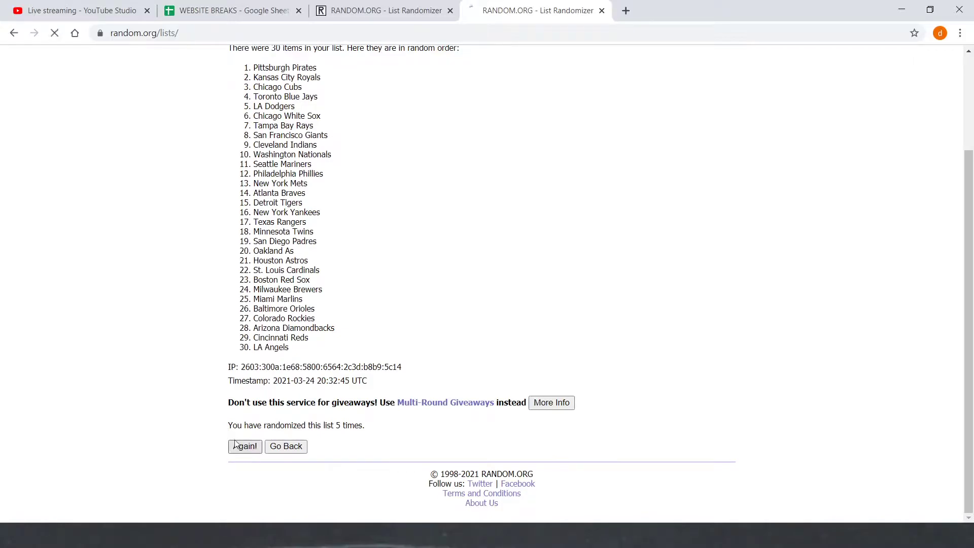
pyautogui.scroll(-3, 239, 447)
pyautogui.click(238, 447)
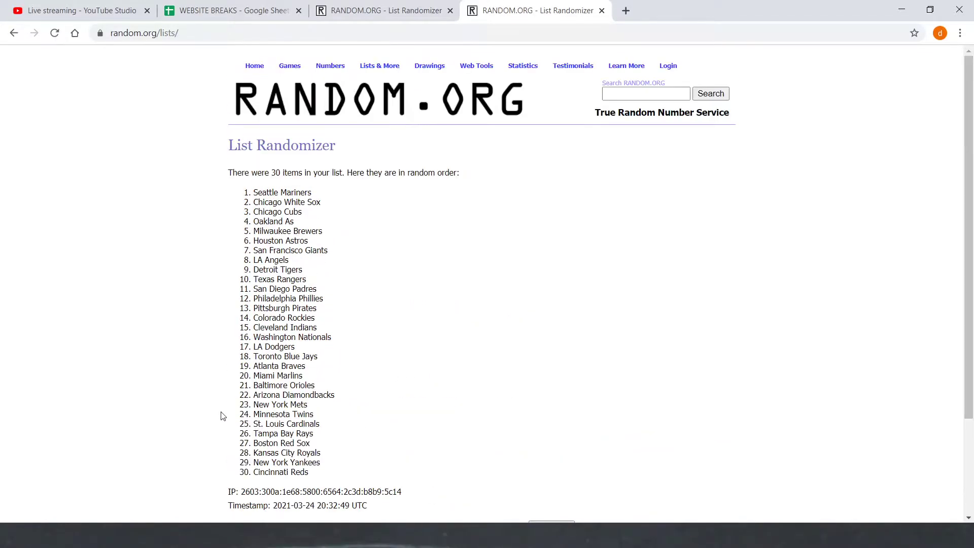
pyautogui.scroll(-3, 223, 416)
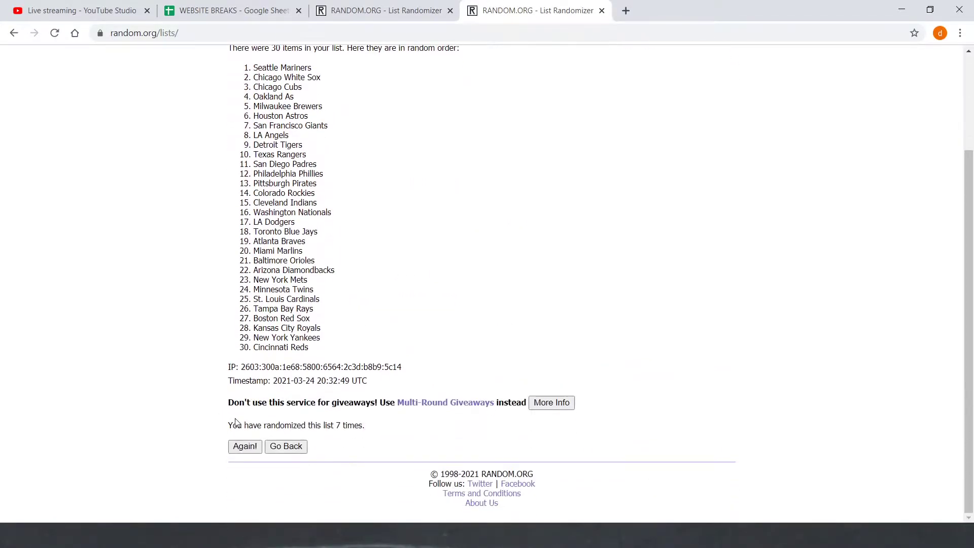
pyautogui.click(242, 448)
# Copy all 30 shuffled team names and check how many times the team list was randomized
pyautogui.moveTo(251, 189); pyautogui.dragTo(330, 471)
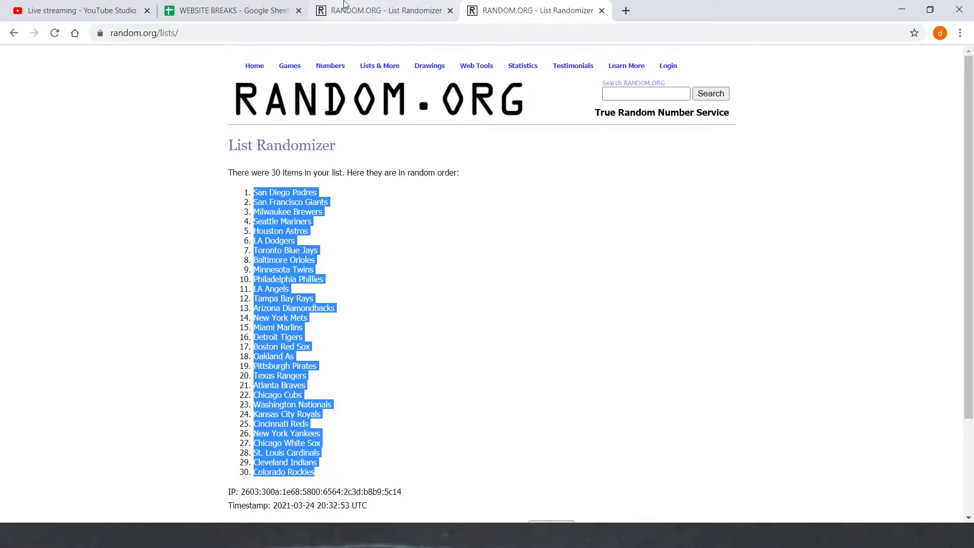
pyautogui.click(204, 7)
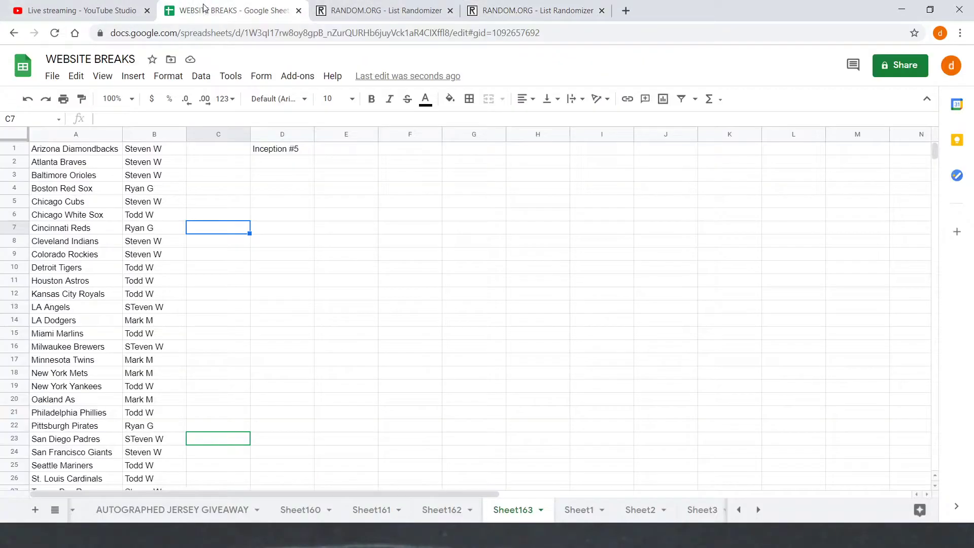
pyautogui.click(530, 10)
pyautogui.click(495, 265)
pyautogui.scroll(-3, 449, 297)
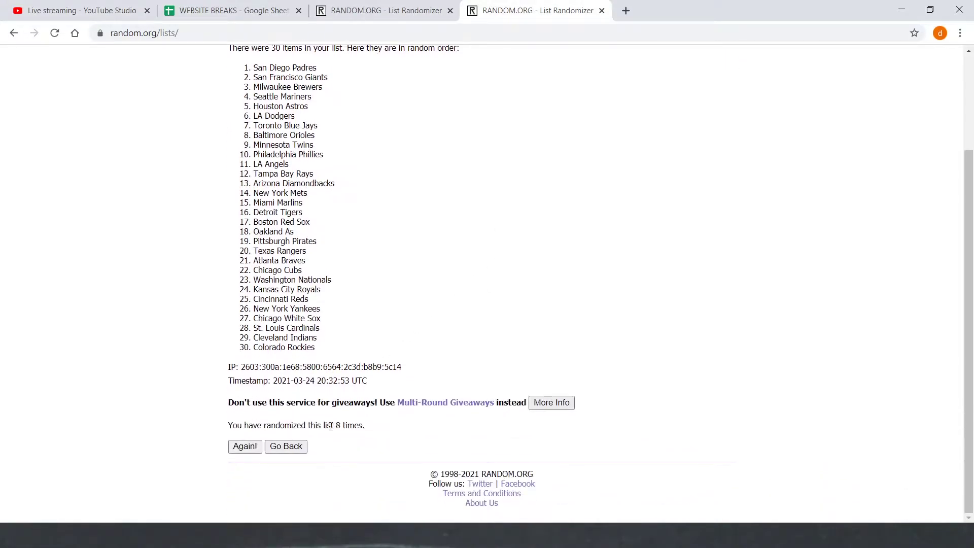
# Switch to the WEBSITE BREAKS spreadsheet and paste the shuffled team names over A1:A30 beside the participant names
pyautogui.moveTo(330, 426); pyautogui.dragTo(379, 434)
pyautogui.click(375, 293)
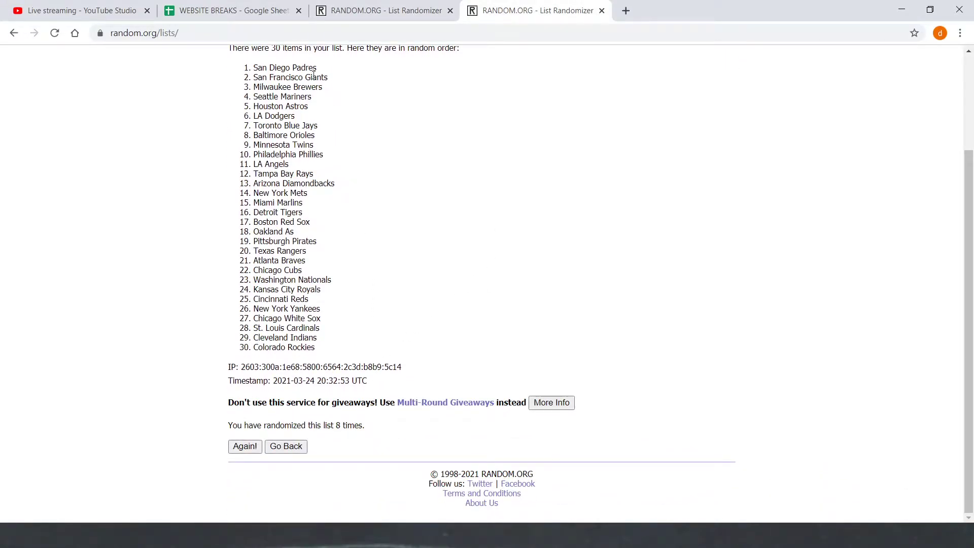
pyautogui.click(223, 10)
pyautogui.moveTo(76, 147); pyautogui.dragTo(86, 297)
pyautogui.rightClick(89, 297)
pyautogui.click(133, 135)
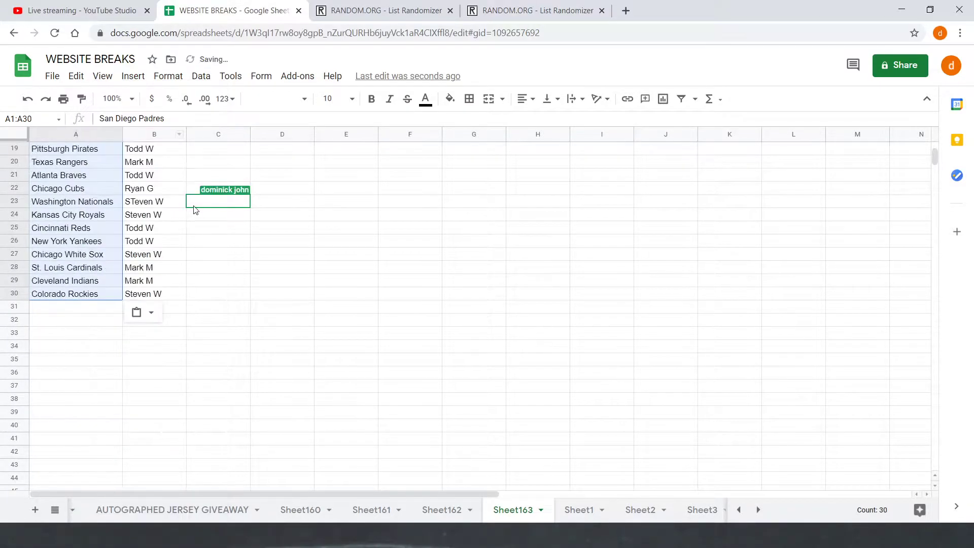
pyautogui.click(196, 209)
pyautogui.scroll(6, 195, 210)
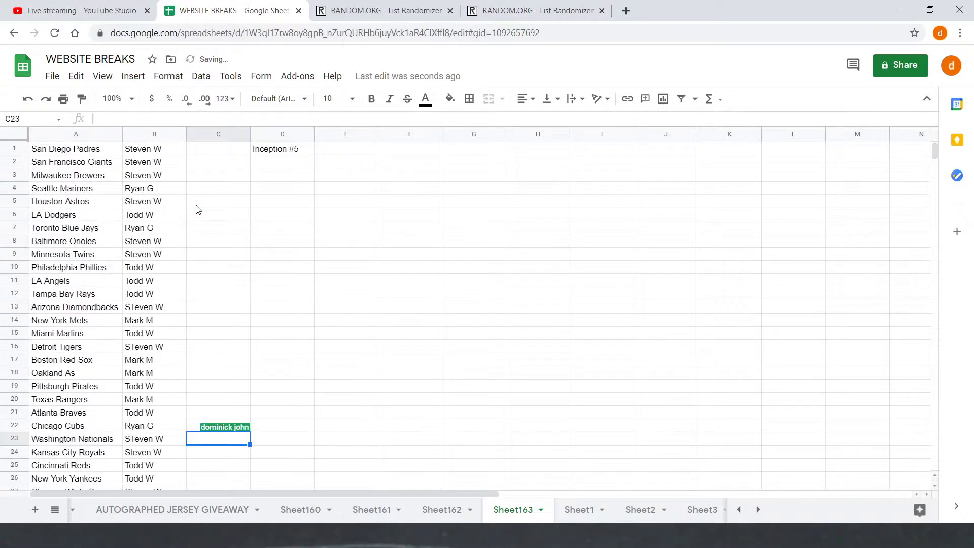
# Sort the whole sheet A → Z by the participant names in column B
pyautogui.click(124, 94)
pyautogui.click(125, 144)
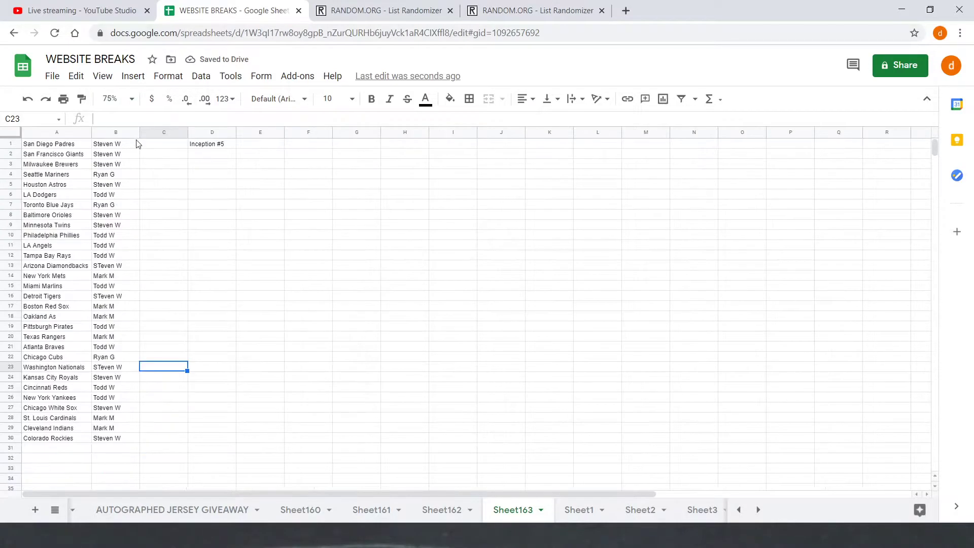
pyautogui.click(121, 132)
pyautogui.rightClick(121, 132)
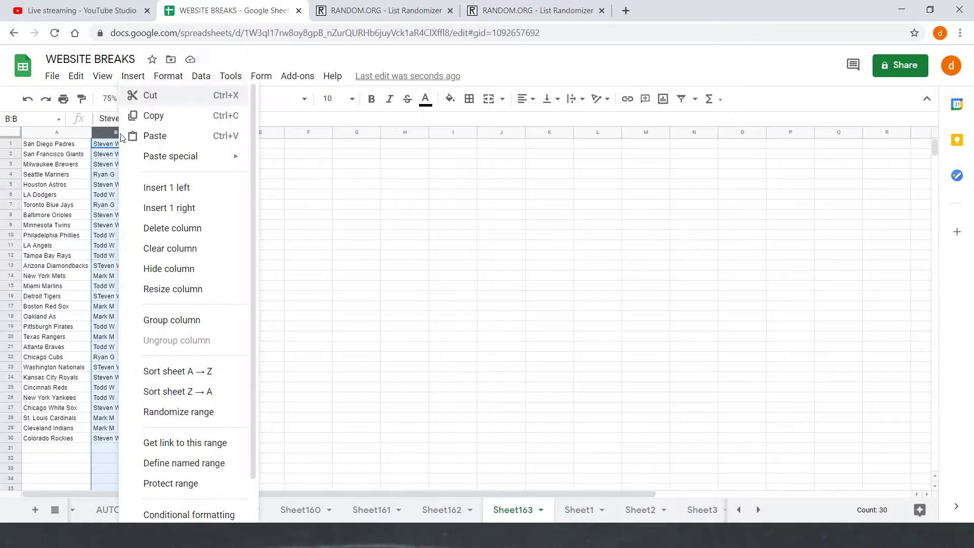
pyautogui.click(180, 371)
pyautogui.click(163, 146)
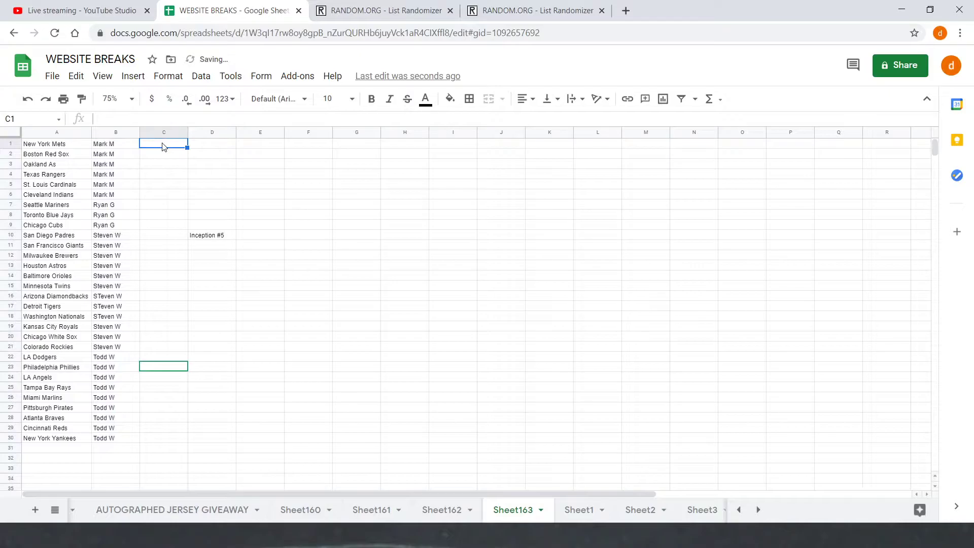